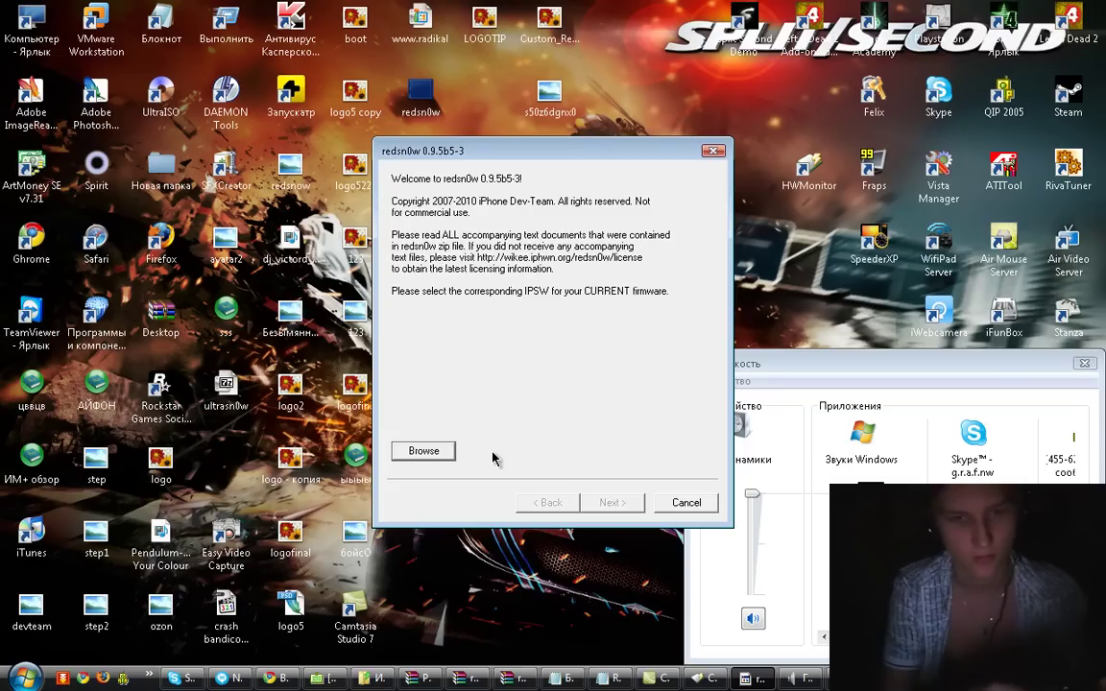
# - Load the iPhone1,2_4.0_8A293 IPSW from iPhone Software Updates as the current firmware and proceed to the jailbreak options
pyautogui.click(423, 450)
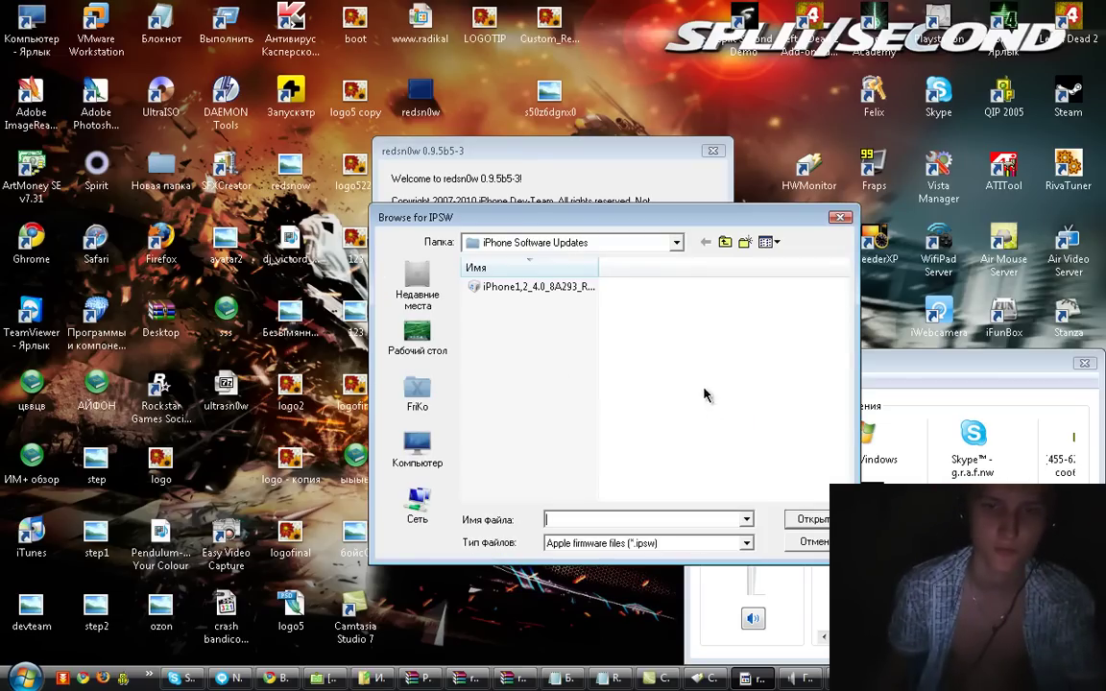
pyautogui.doubleClick(472, 286)
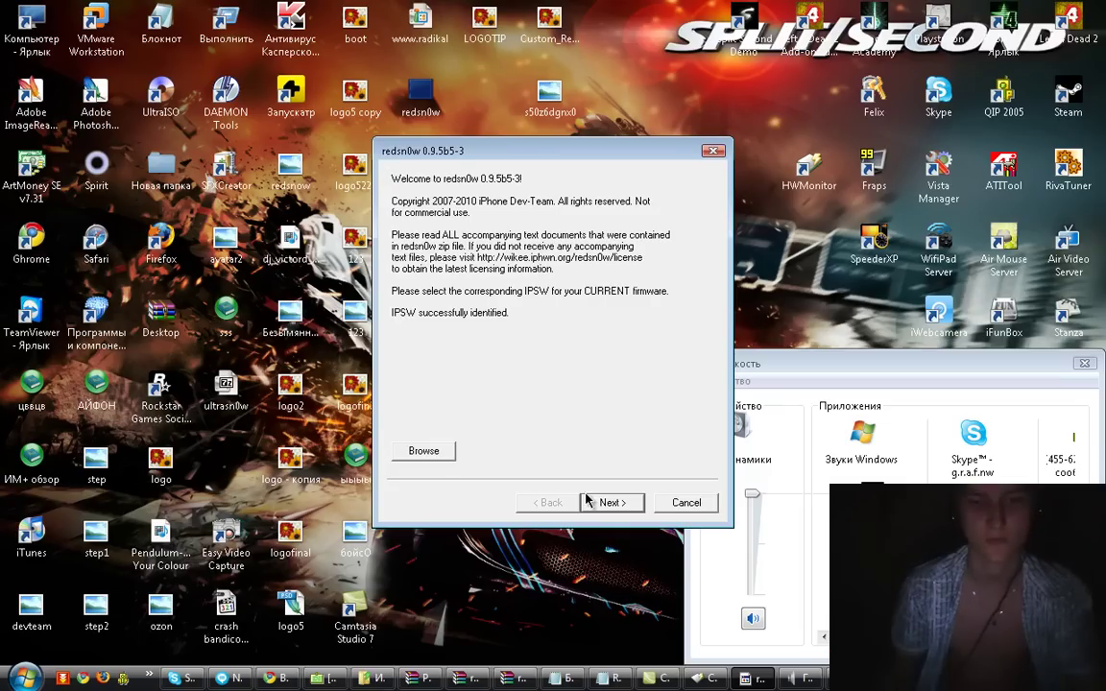
pyautogui.click(627, 503)
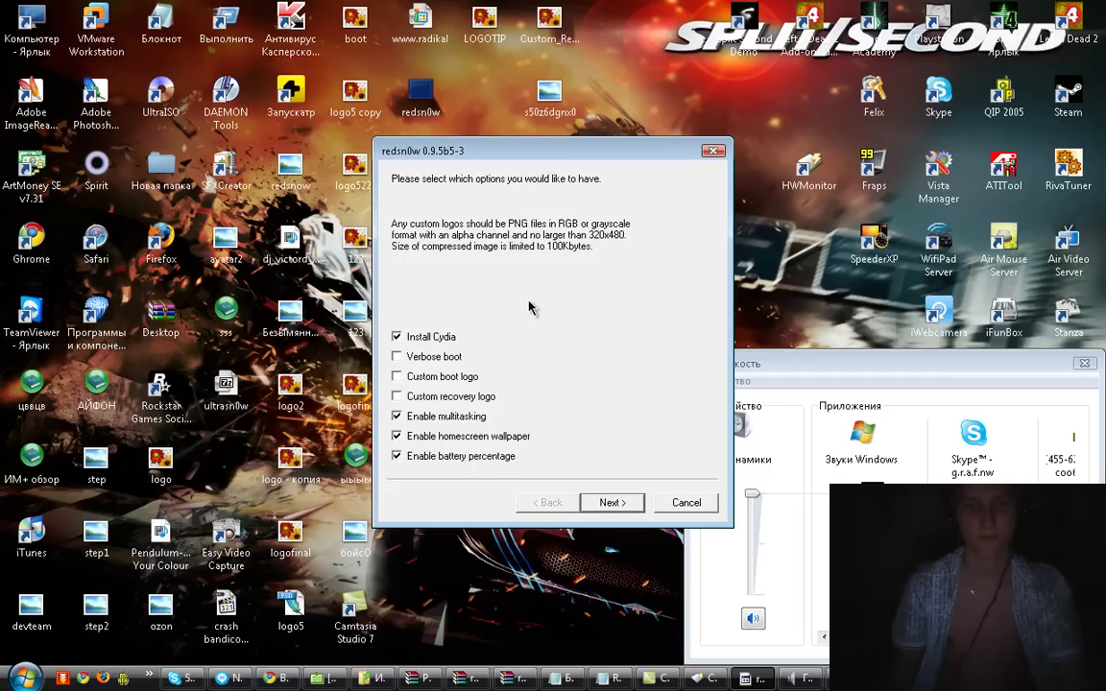
# - Deselect Install Cydia and enable a custom boot logo using the LOGOTIP PNG from the desktop
pyautogui.click(427, 342)
pyautogui.click(397, 415)
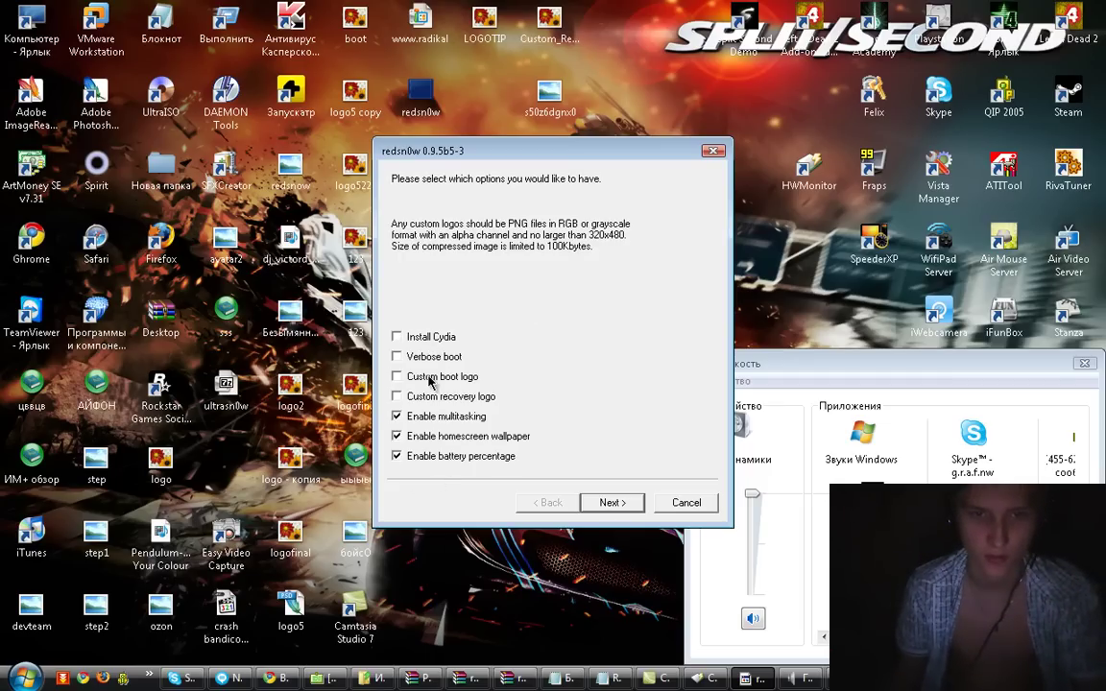
pyautogui.click(429, 378)
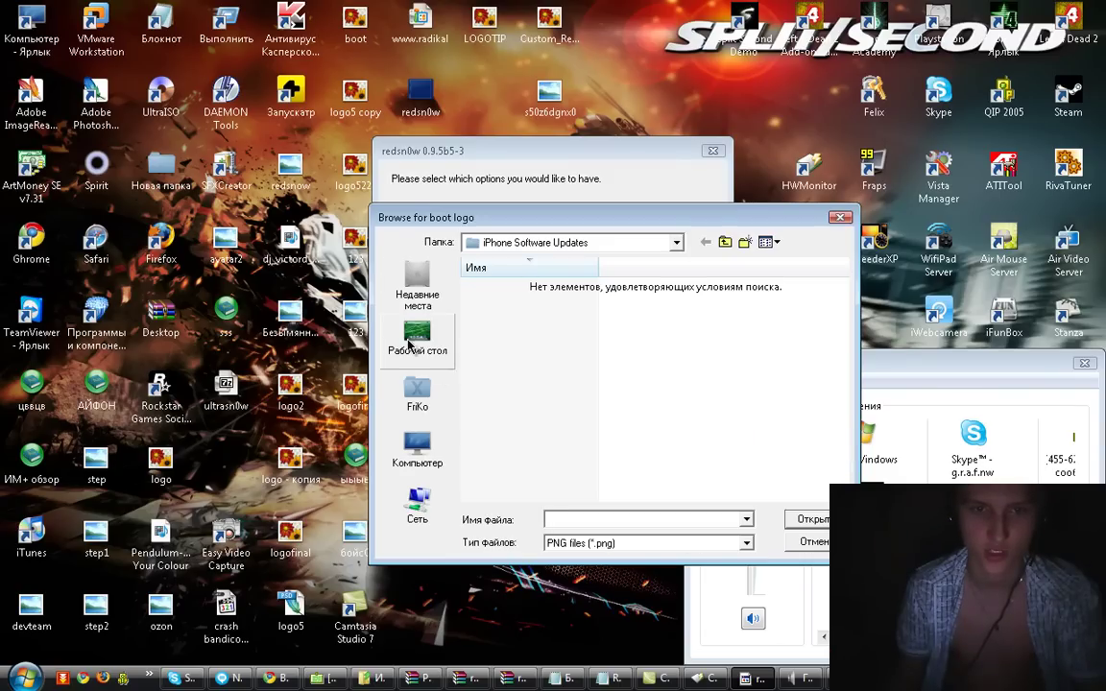
pyautogui.click(411, 341)
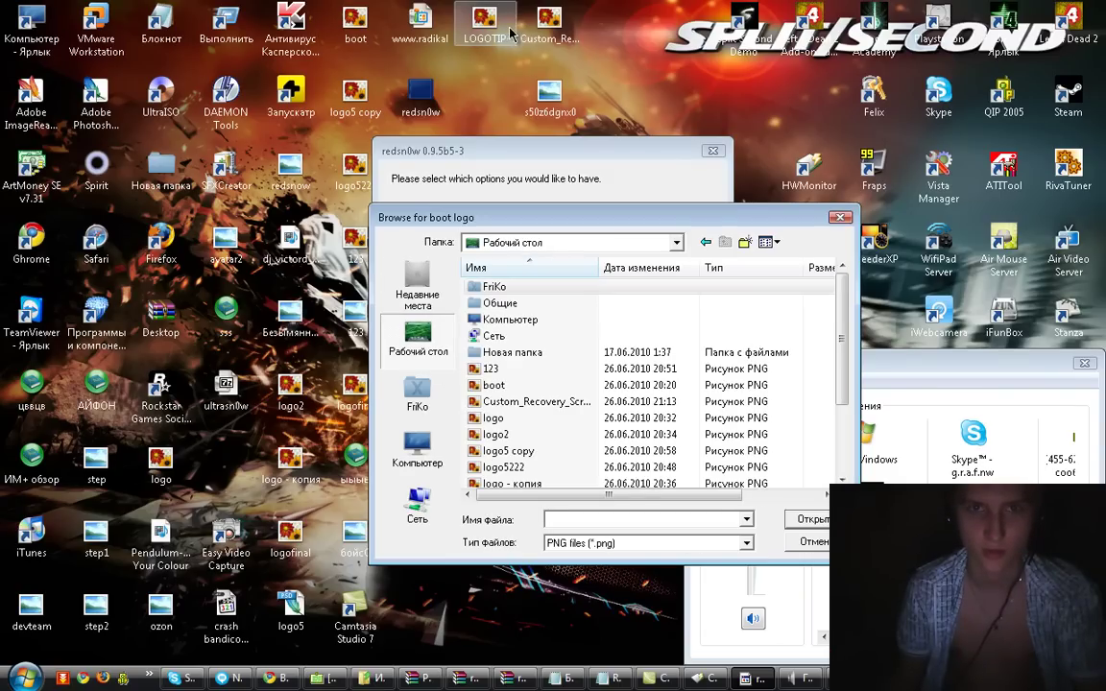
pyautogui.click(502, 483)
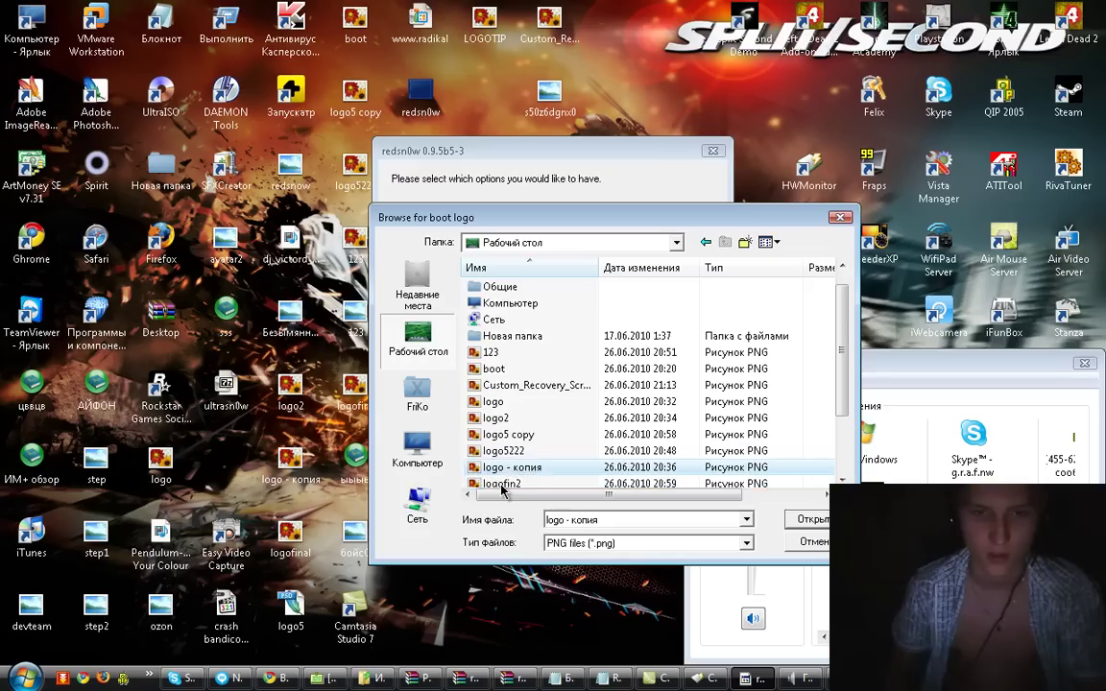
pyautogui.press('Down')
pyautogui.press('Down')
pyautogui.press('Down')
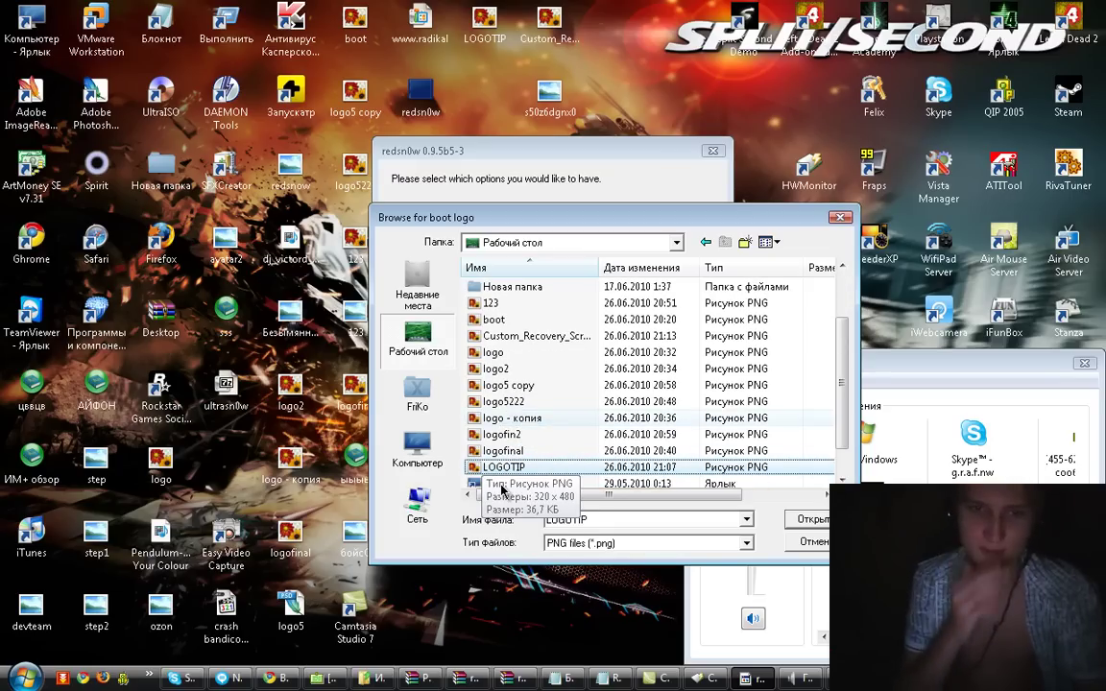
pyautogui.press('Up')
pyautogui.press('Up')
pyautogui.press('Up')
pyautogui.press('Up')
pyautogui.press('Up')
pyautogui.press('Up')
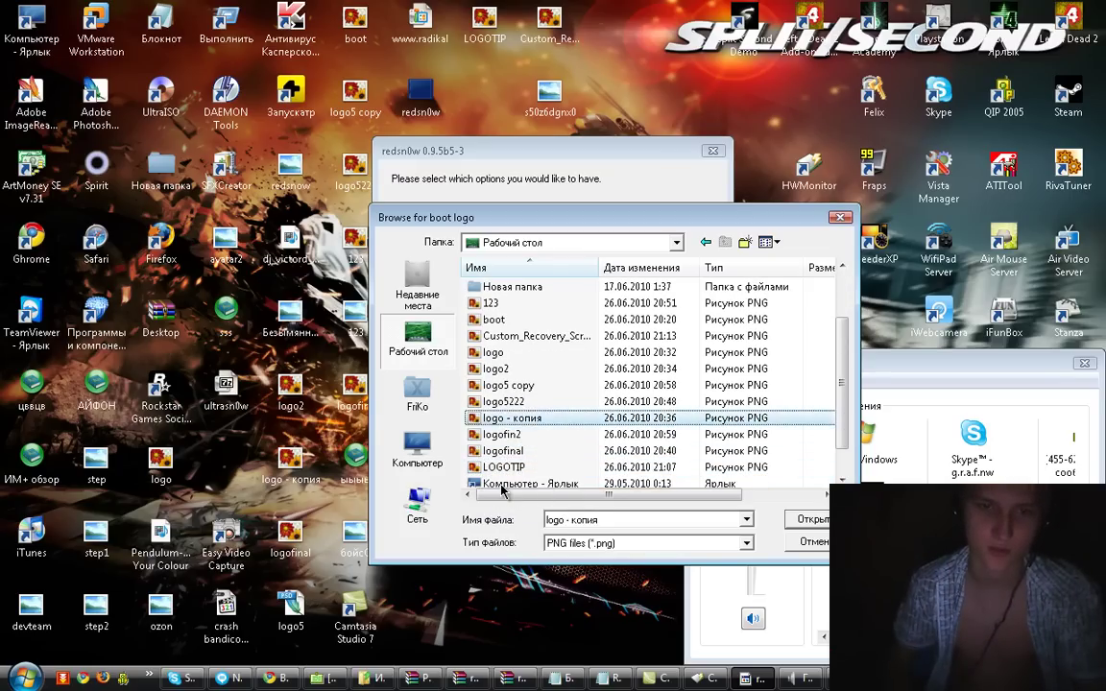
pyautogui.press('Down')
pyautogui.press('Down')
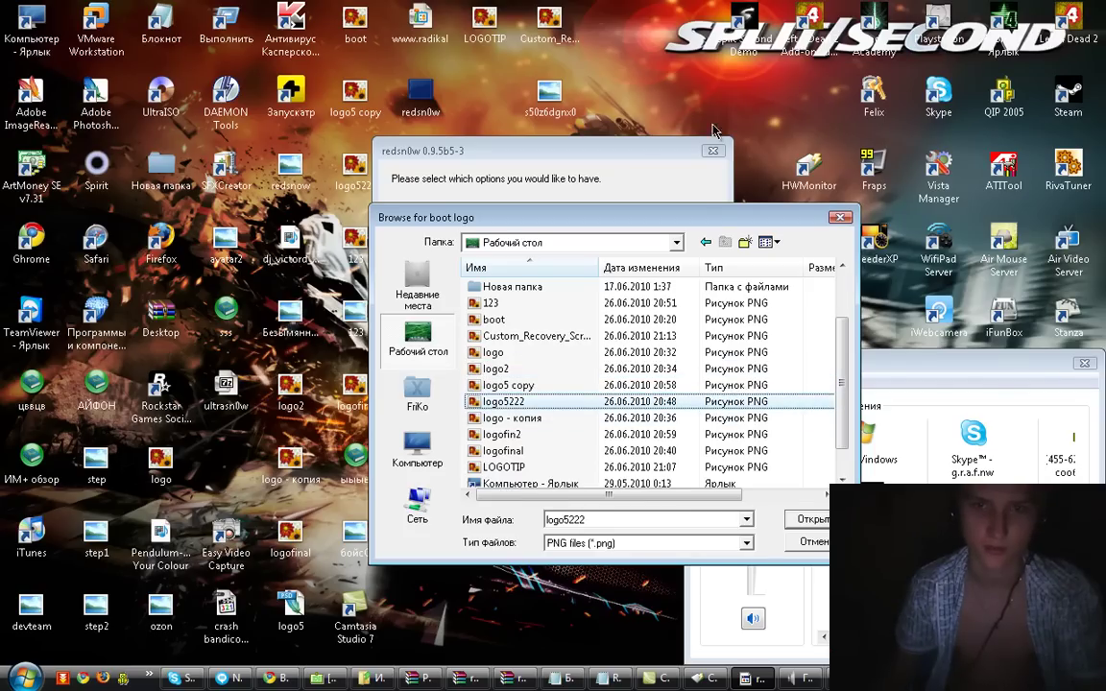
pyautogui.moveTo(698, 222); pyautogui.dragTo(940, 231)
pyautogui.moveTo(840, 231); pyautogui.dragTo(607, 113)
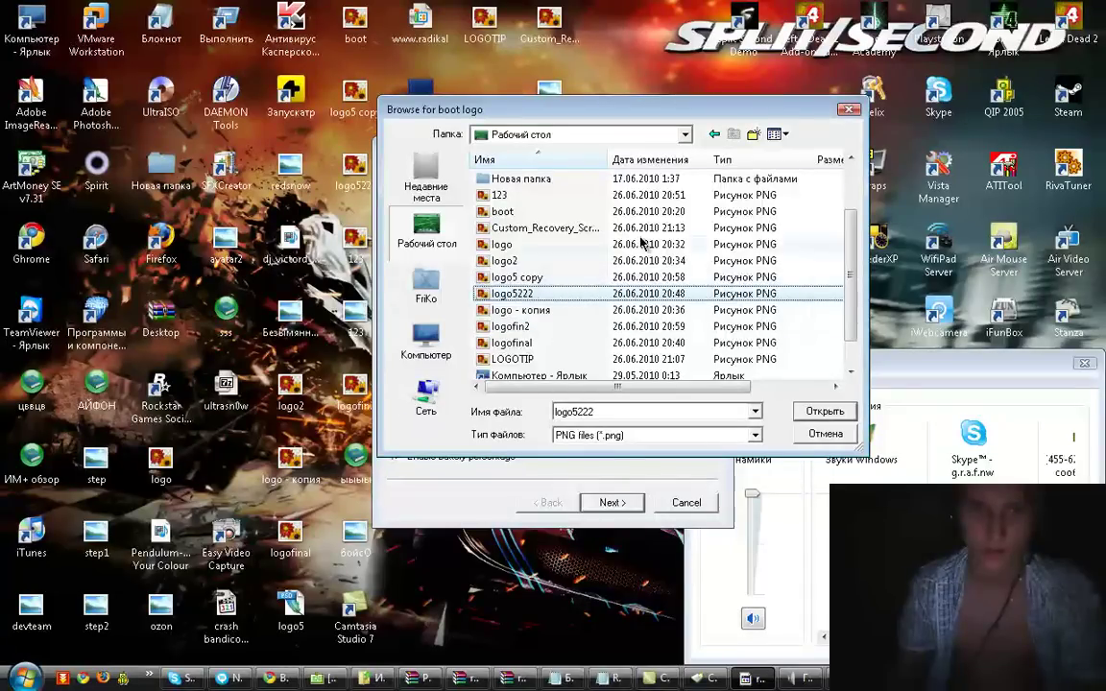
pyautogui.doubleClick(529, 359)
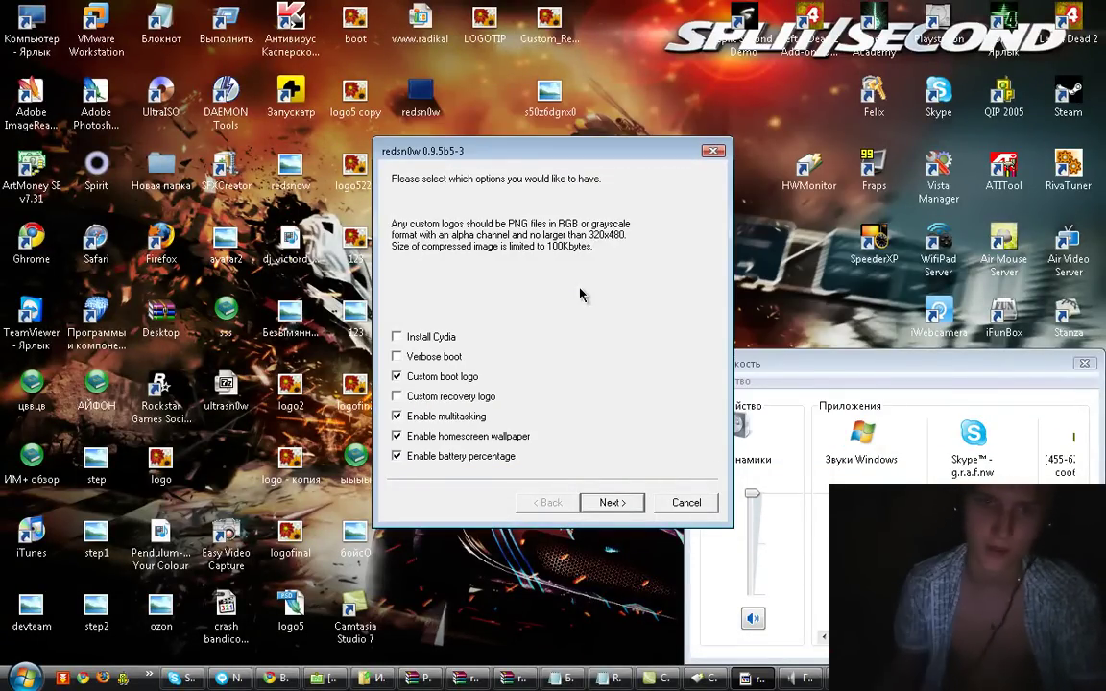
# - Enable a custom recovery logo using the Custom_Recovery_Screen PNG from the desktop
pyautogui.click(397, 395)
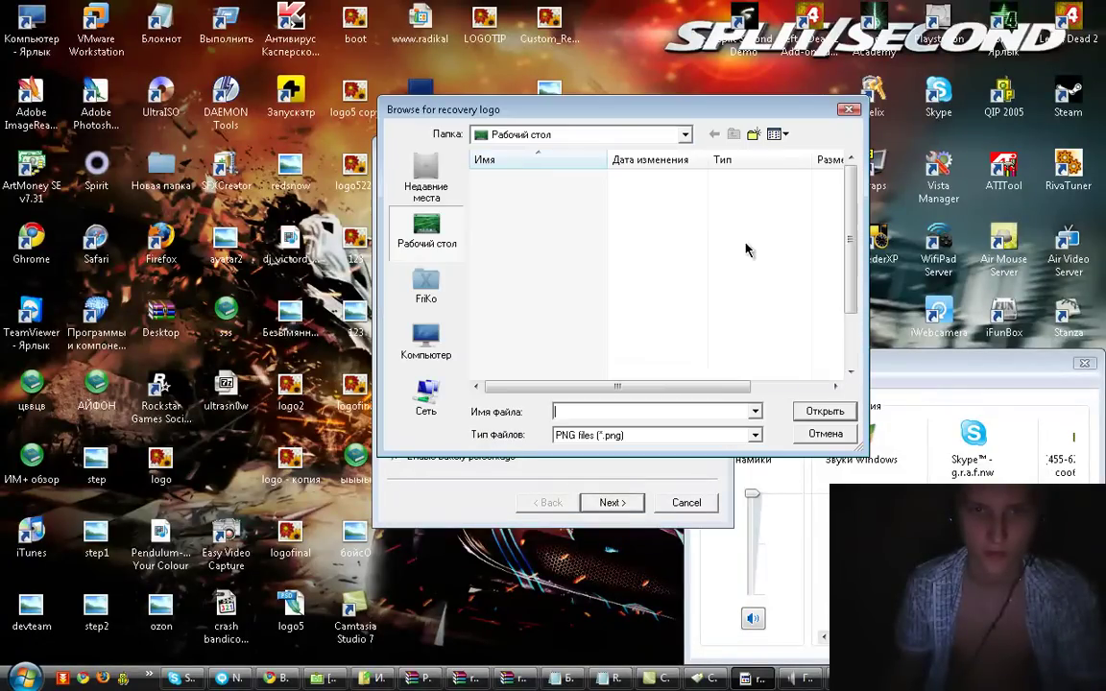
pyautogui.moveTo(855, 199); pyautogui.dragTo(856, 290)
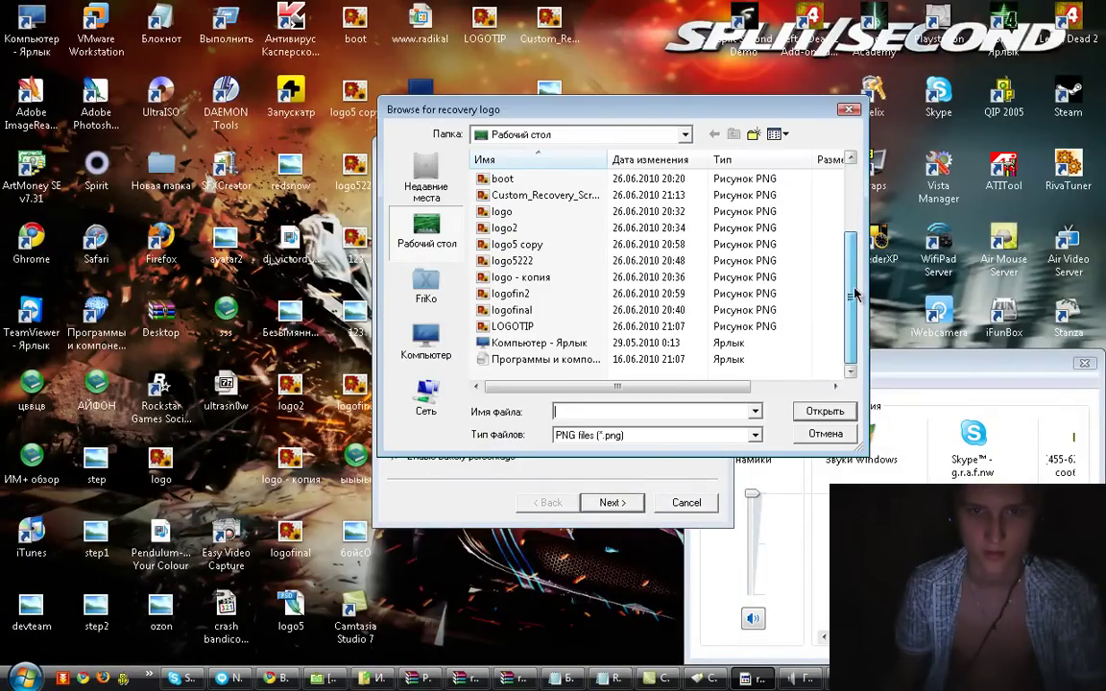
pyautogui.doubleClick(538, 197)
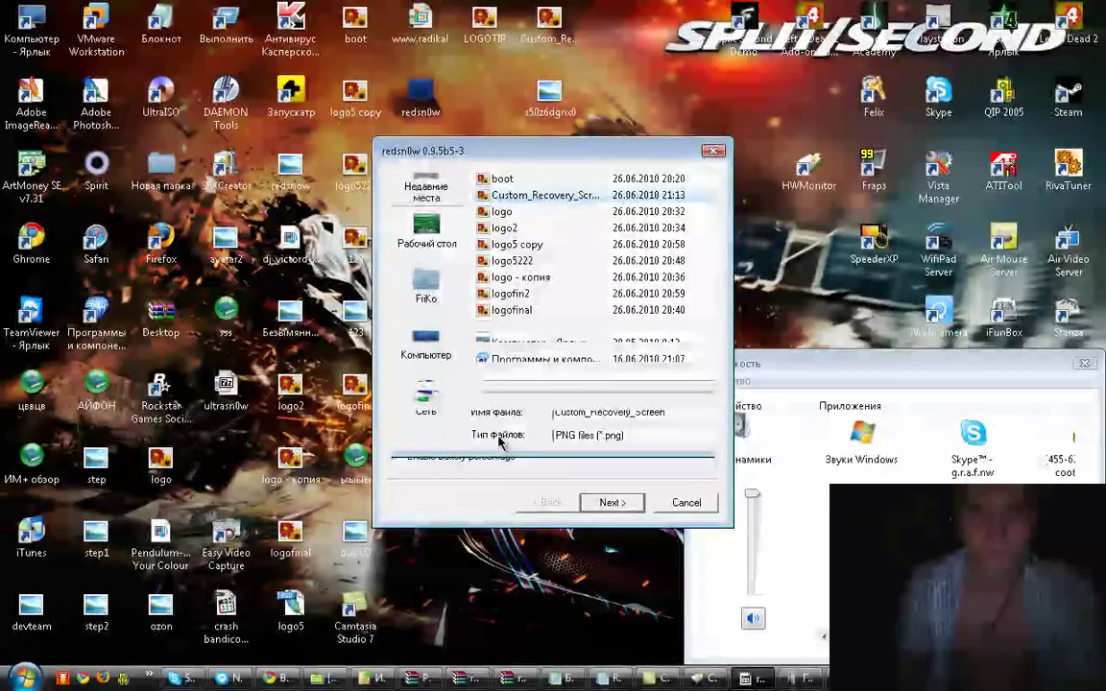
# - View the LOGOTIP image and its neighbouring picture in the image viewer, then close the viewer
pyautogui.doubleClick(484, 19)
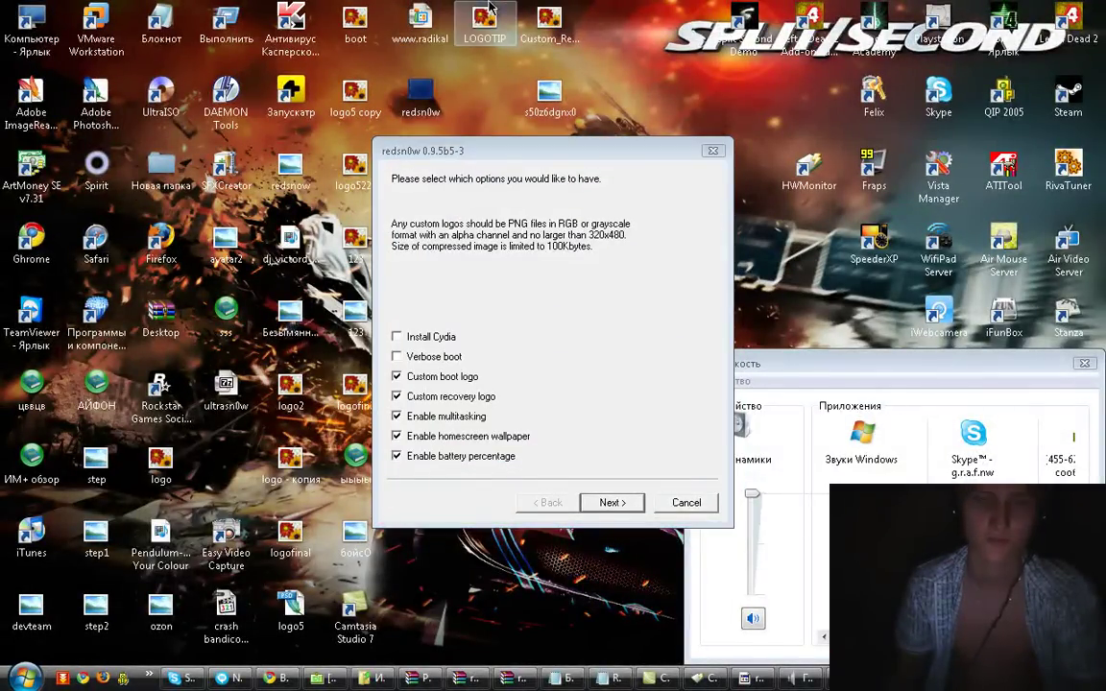
pyautogui.press('Right')
pyautogui.press('Left')
pyautogui.press('Right')
pyautogui.click(1092, 7)
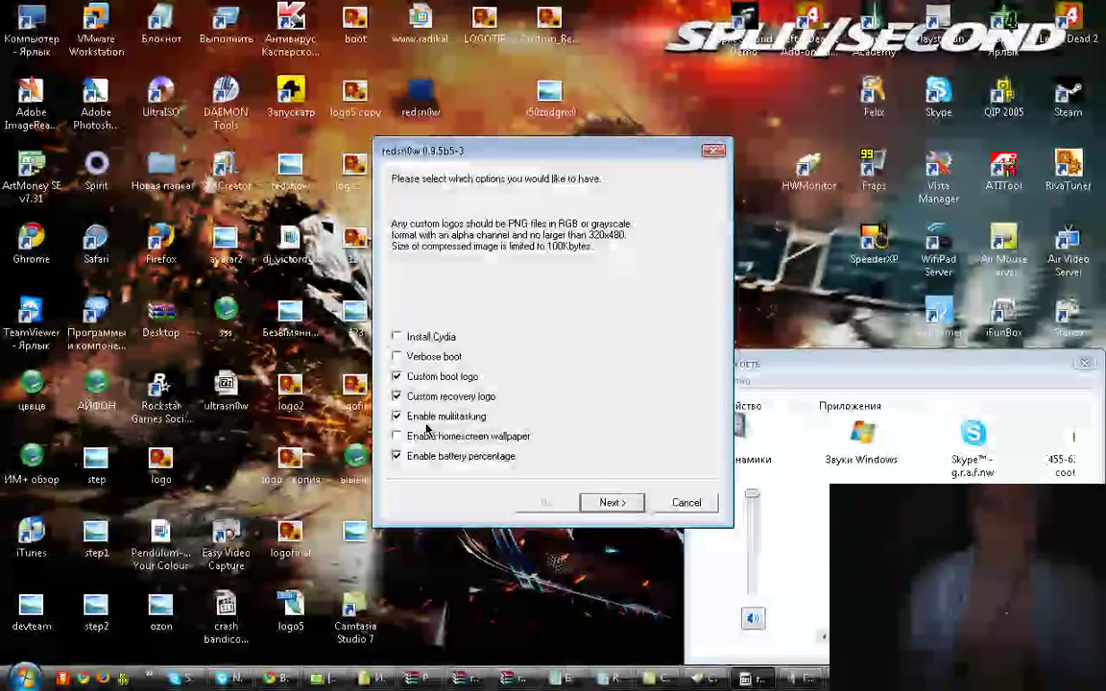
# - Deselect the homescreen wallpaper and battery percentage options and continue to the device preparation page
pyautogui.click(442, 457)
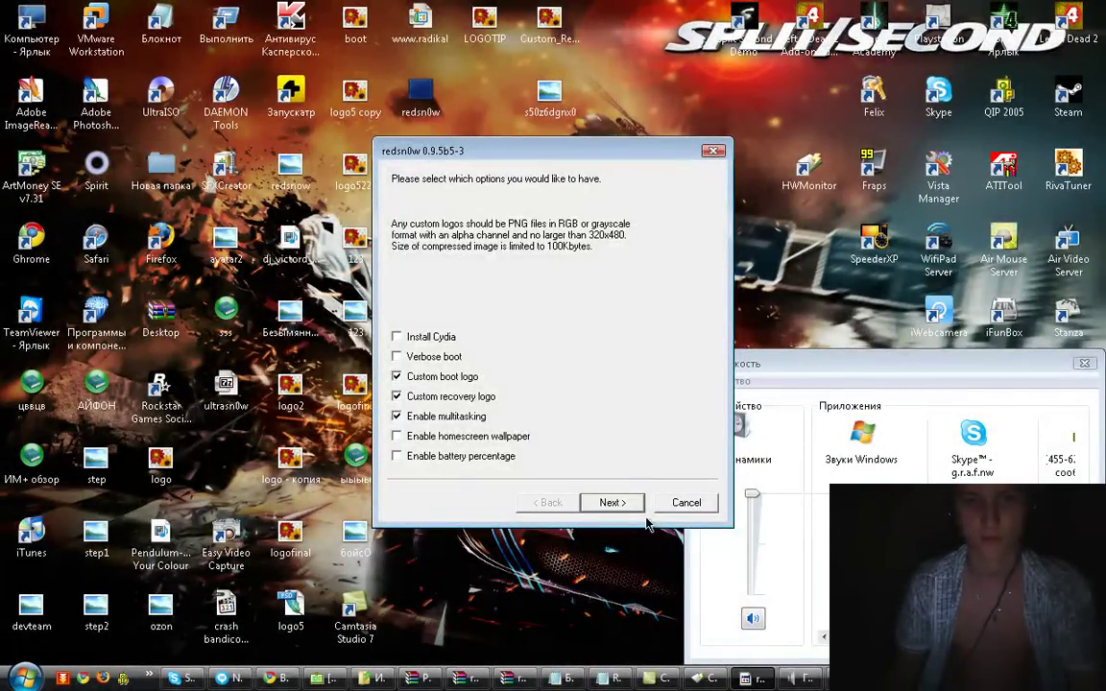
pyautogui.click(614, 507)
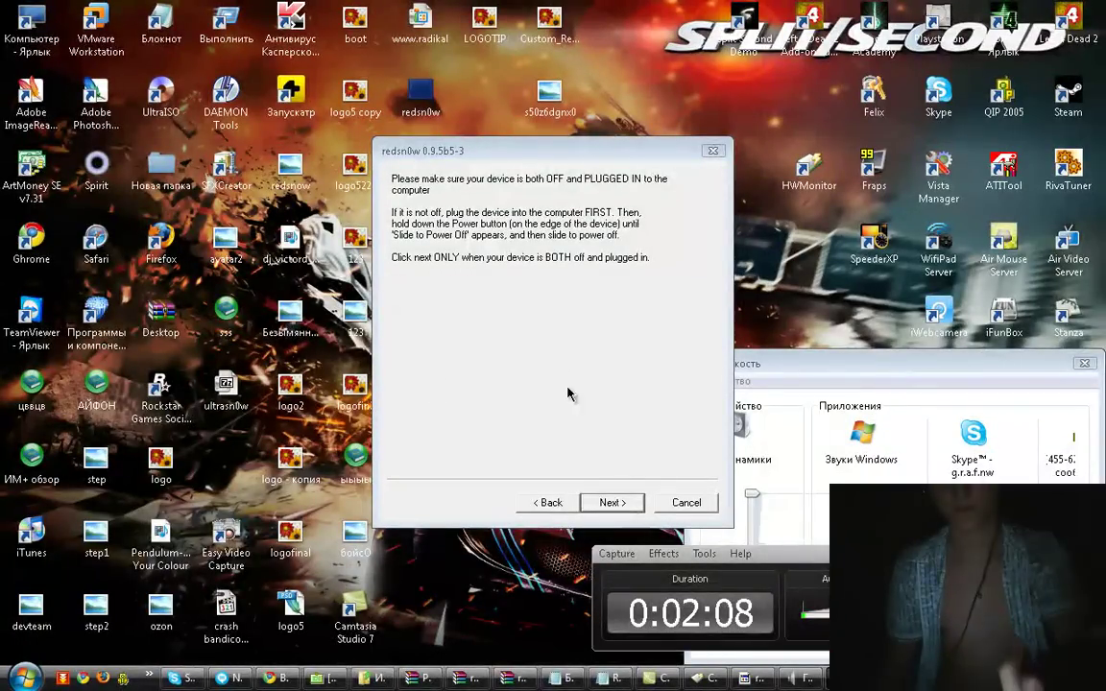
# - Start the DFU mode instructions, return to the device preparation page, and start the DFU instructions again
pyautogui.click(622, 504)
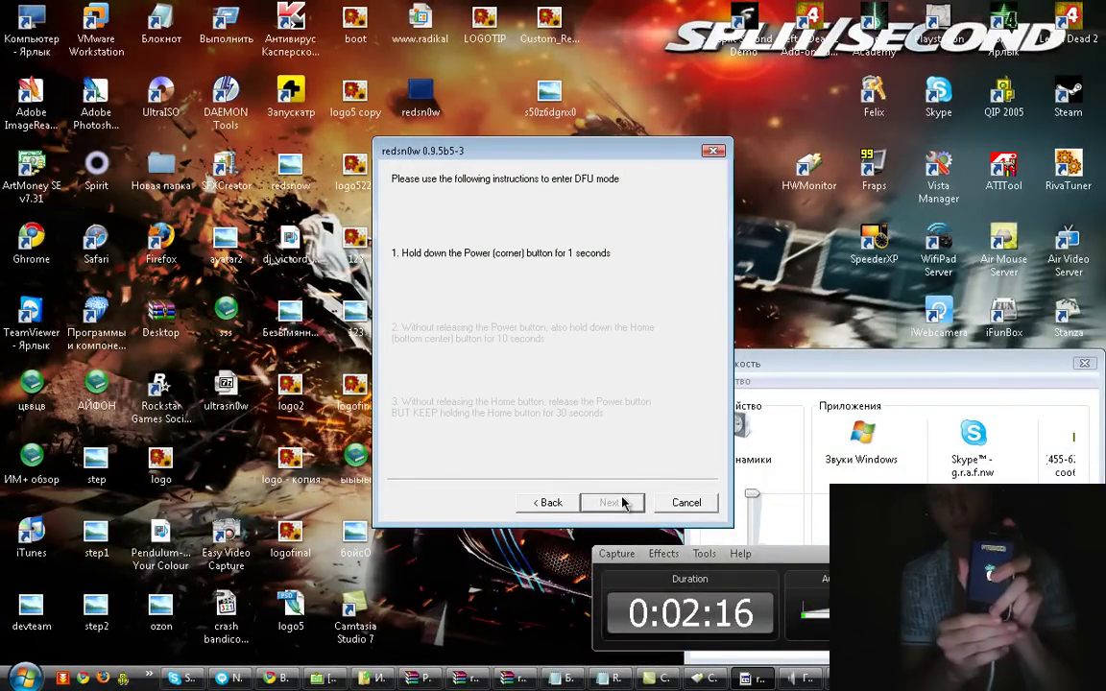
pyautogui.click(551, 503)
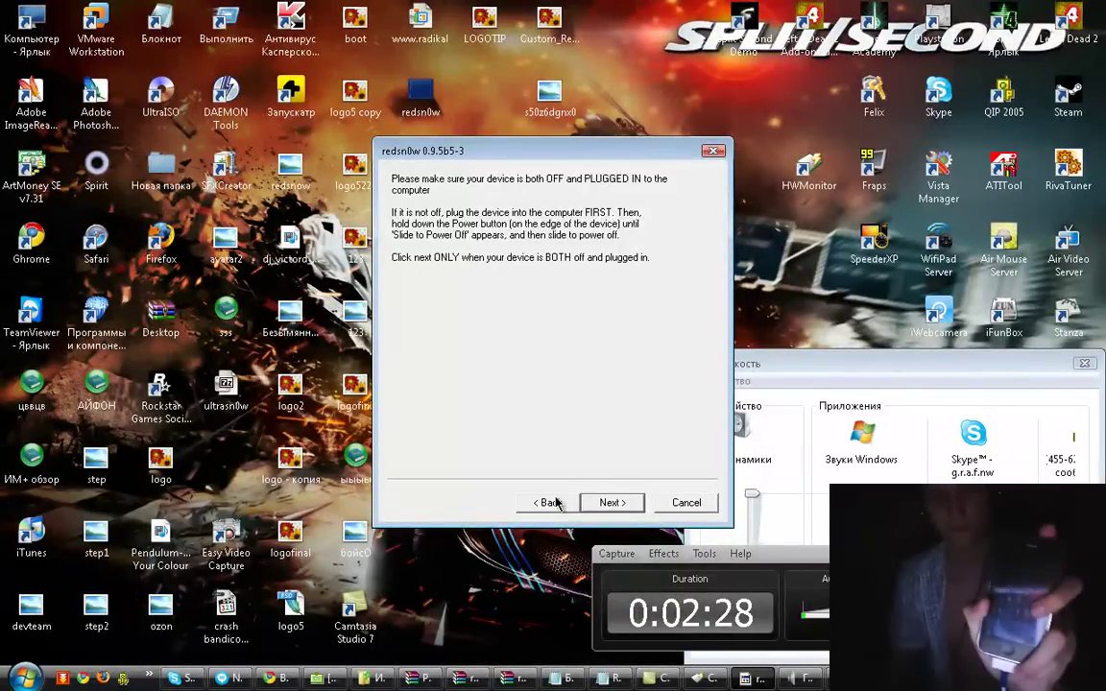
pyautogui.click(612, 503)
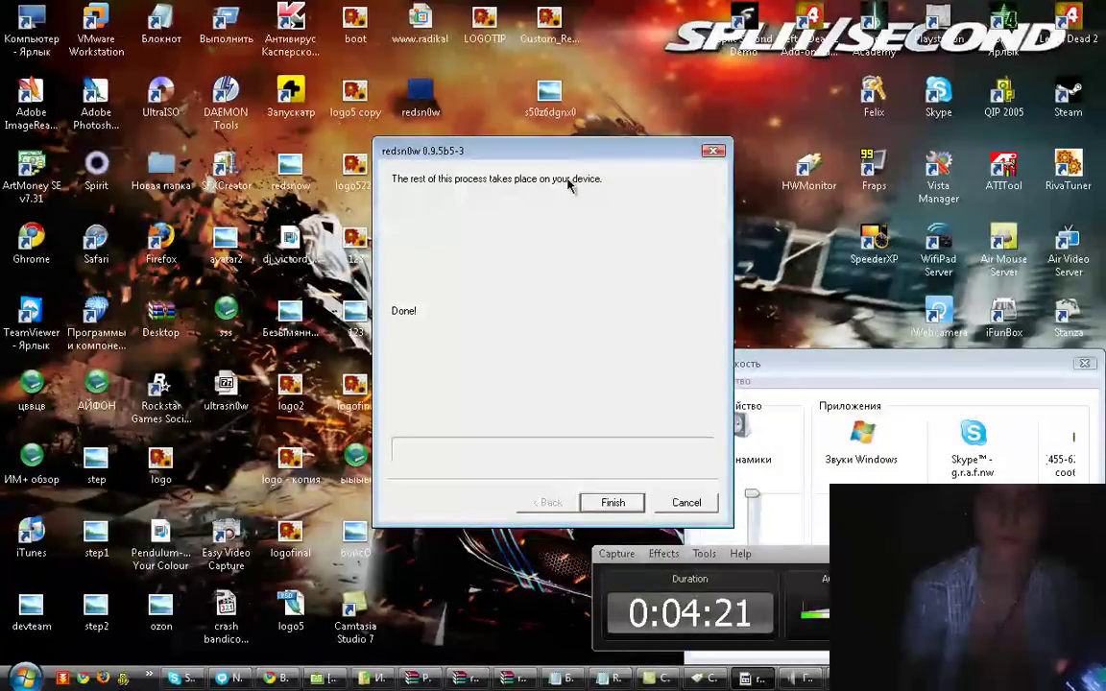
# - Finish the redsn0w wizard and close the volume mixer window
pyautogui.moveTo(585, 153); pyautogui.dragTo(740, 183)
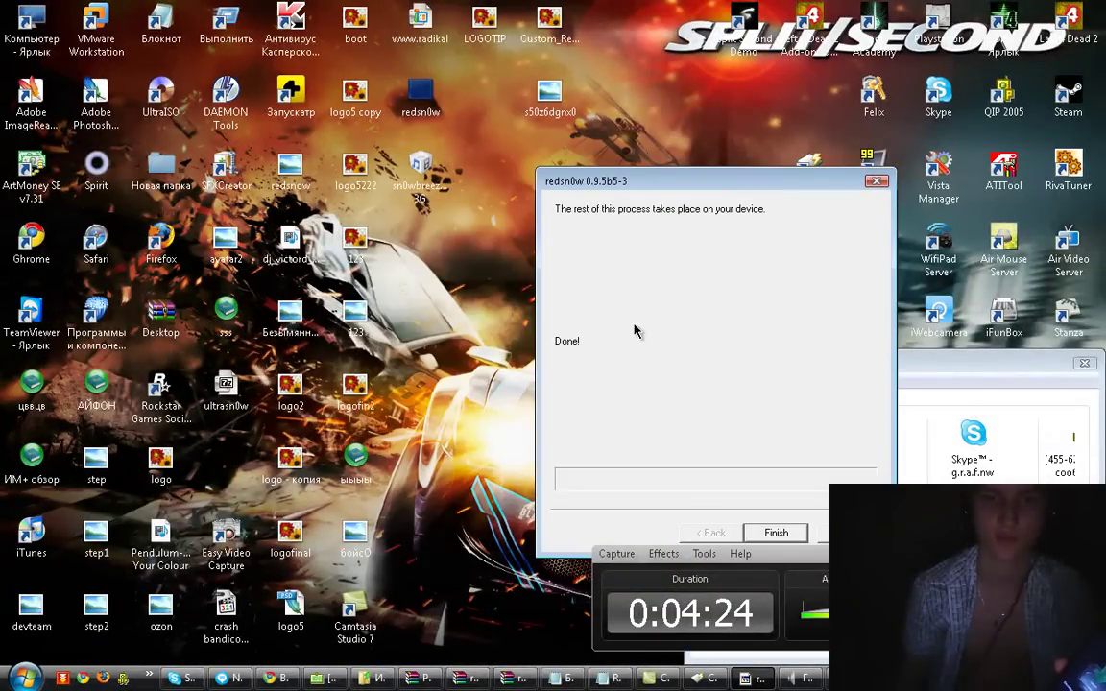
pyautogui.click(779, 535)
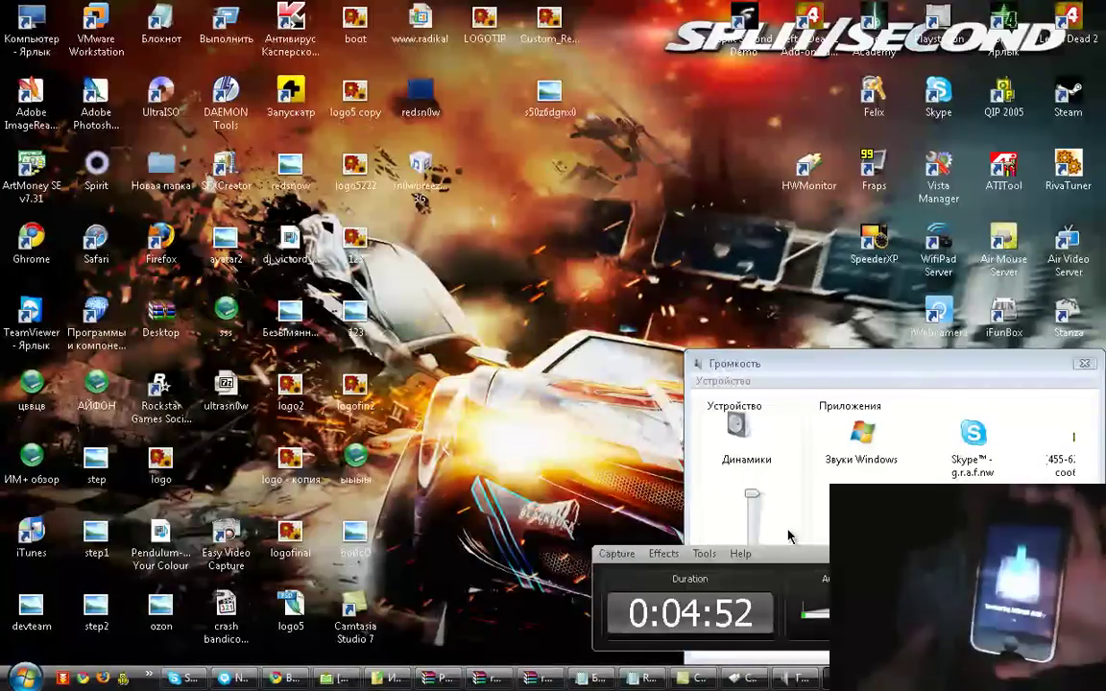
pyautogui.click(1086, 364)
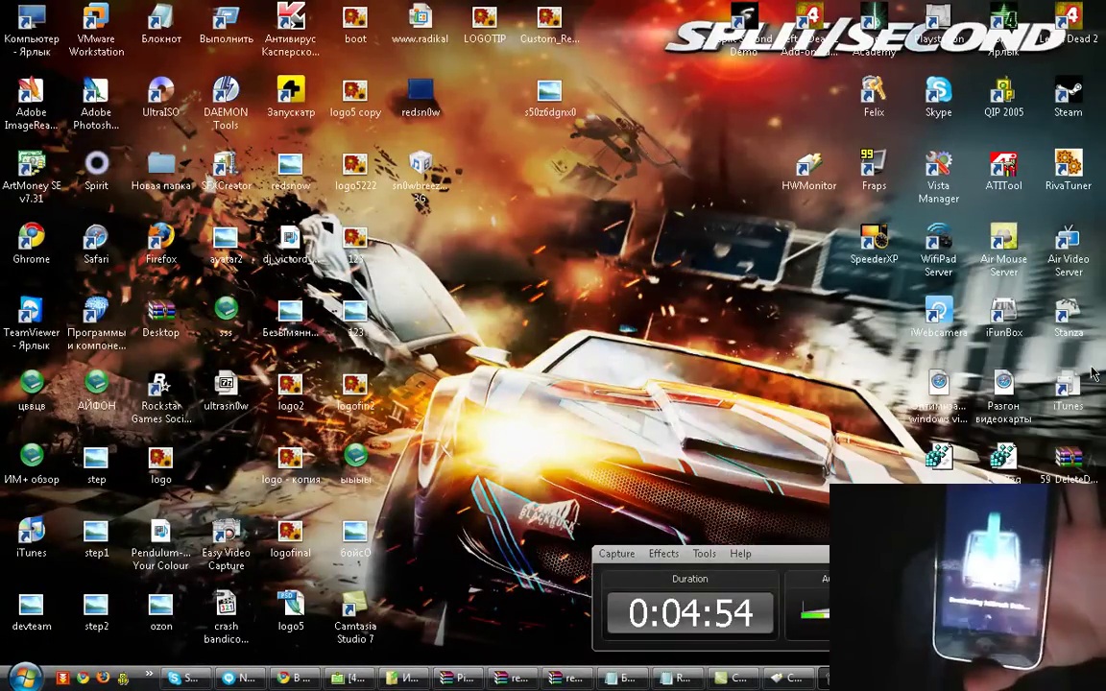